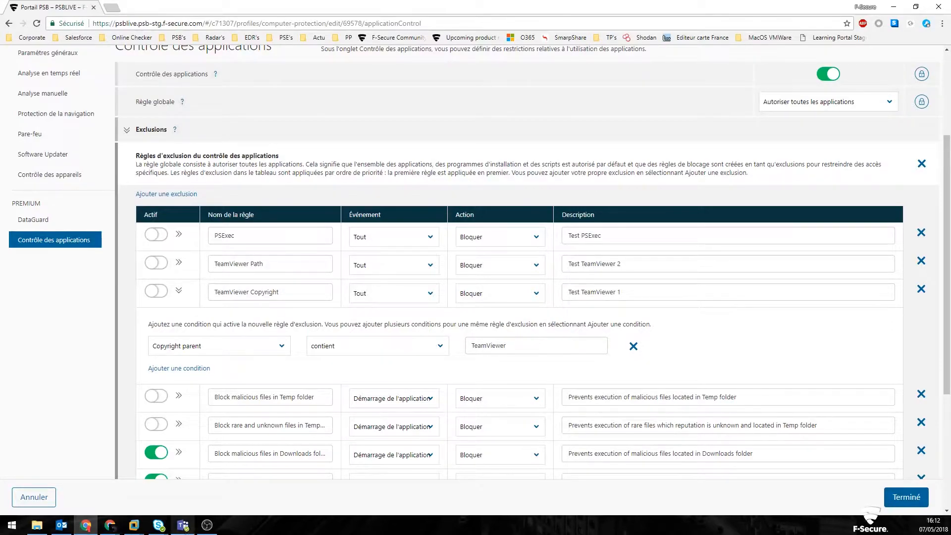
Switch to the Windows 10 virtual machine, launch TeamViewer_Setup.exe from the desktop, and close its setup window
{"action": "mouse_move", "coordinate": [135, 526]}
{"action": "left_click", "coordinate": [913, 462]}
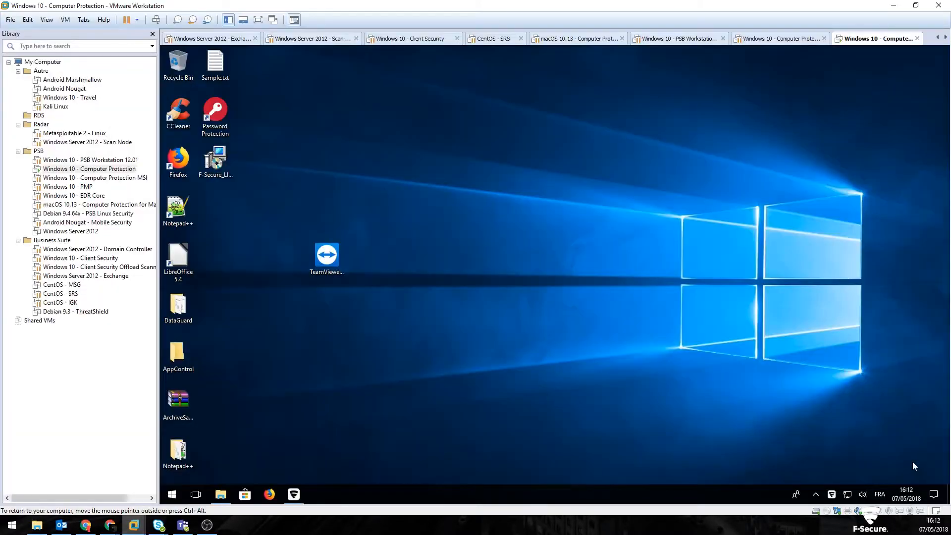
{"action": "left_click", "coordinate": [327, 259]}
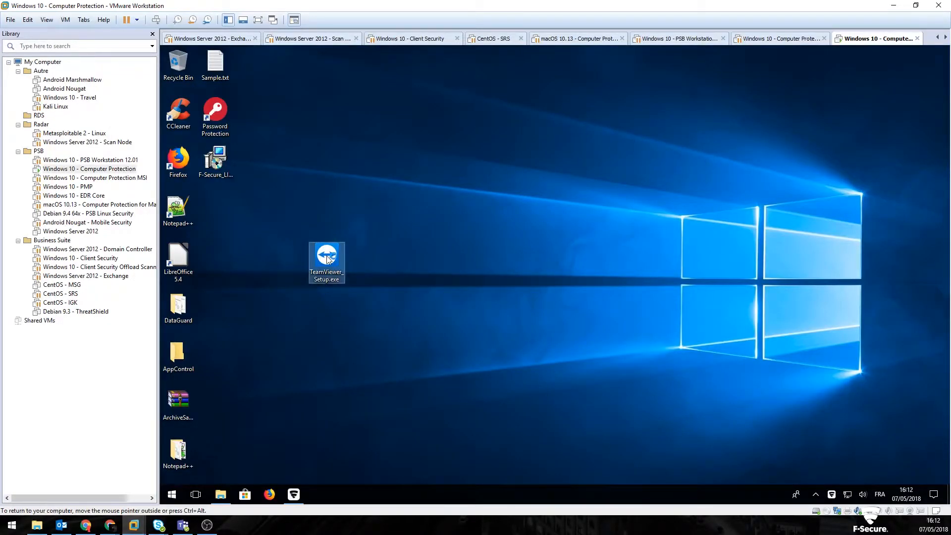
{"action": "double_click", "coordinate": [328, 258]}
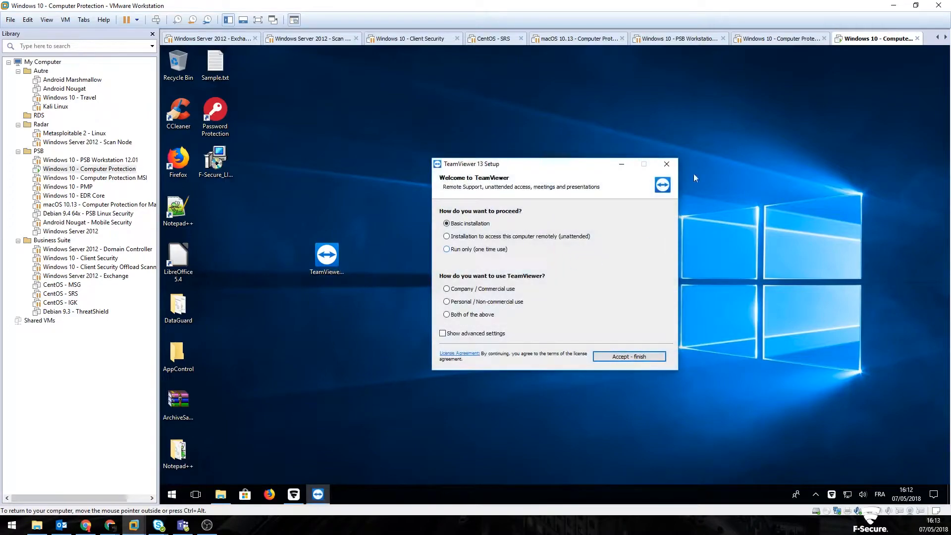
{"action": "left_click", "coordinate": [675, 163]}
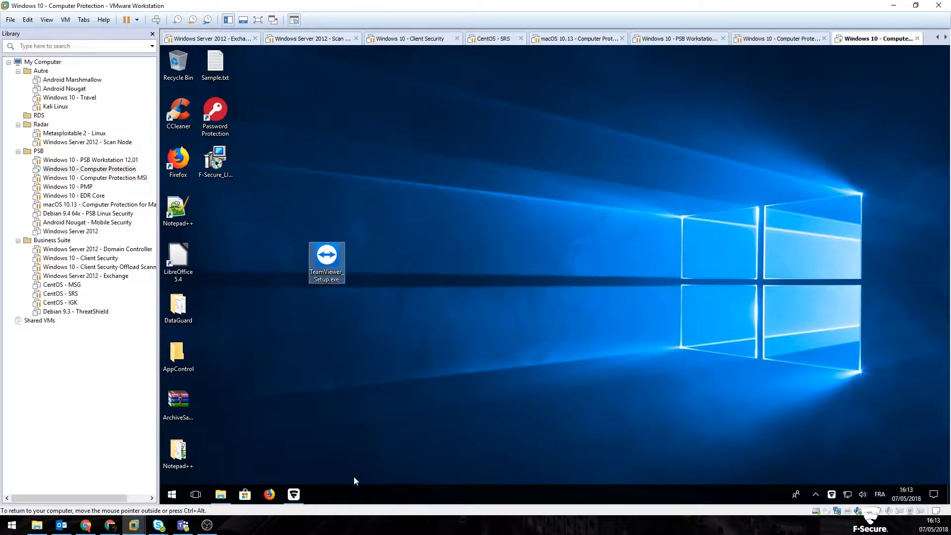
Back in the browser portal, activate the TeamViewer Copyright exclusion rule and save and publish the profile
{"action": "left_click", "coordinate": [86, 525]}
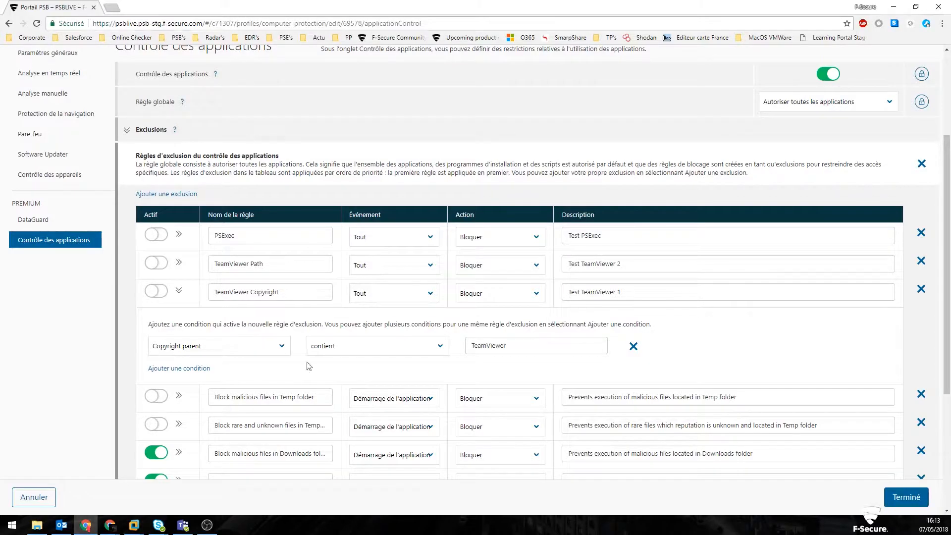
{"action": "left_click", "coordinate": [155, 292]}
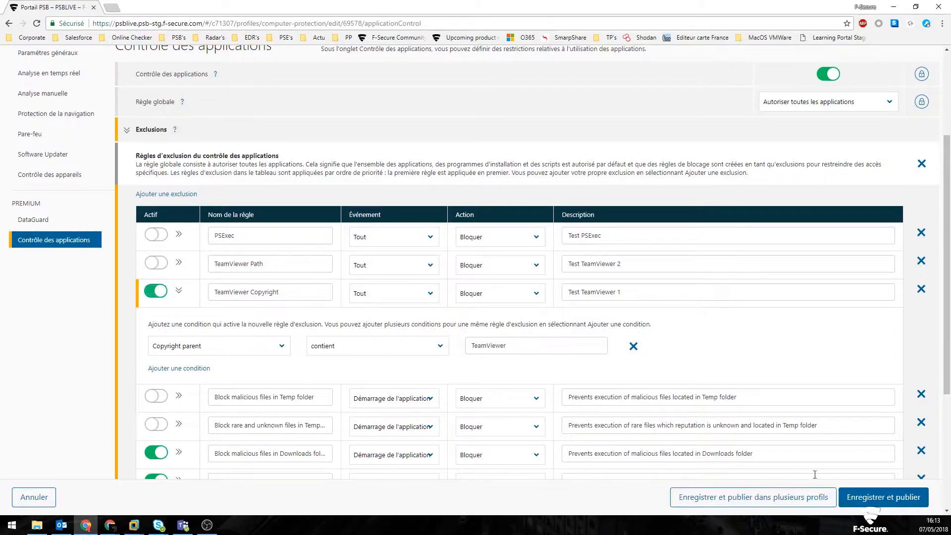
In the virtual machine, try to launch TeamViewer_Setup.exe and examine the copyright entry in its file properties
{"action": "left_click", "coordinate": [191, 528]}
{"action": "double_click", "coordinate": [342, 250]}
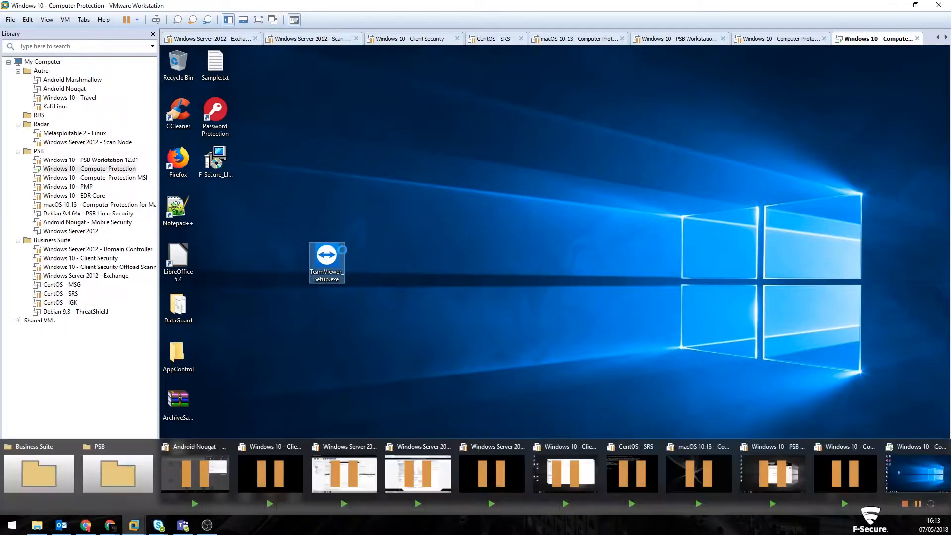
{"action": "right_click", "coordinate": [327, 257]}
{"action": "left_click", "coordinate": [246, 479]}
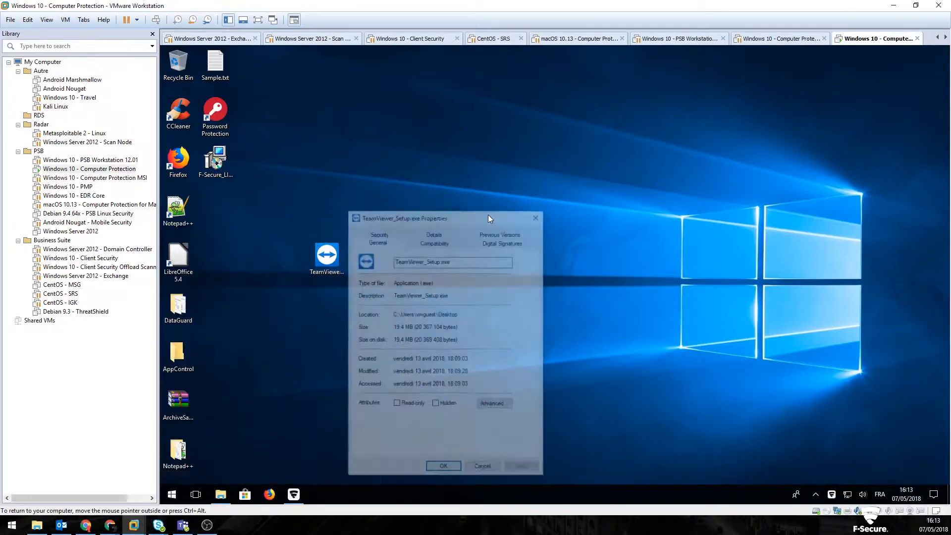
{"action": "left_click", "coordinate": [434, 240]}
{"action": "left_click", "coordinate": [375, 324]}
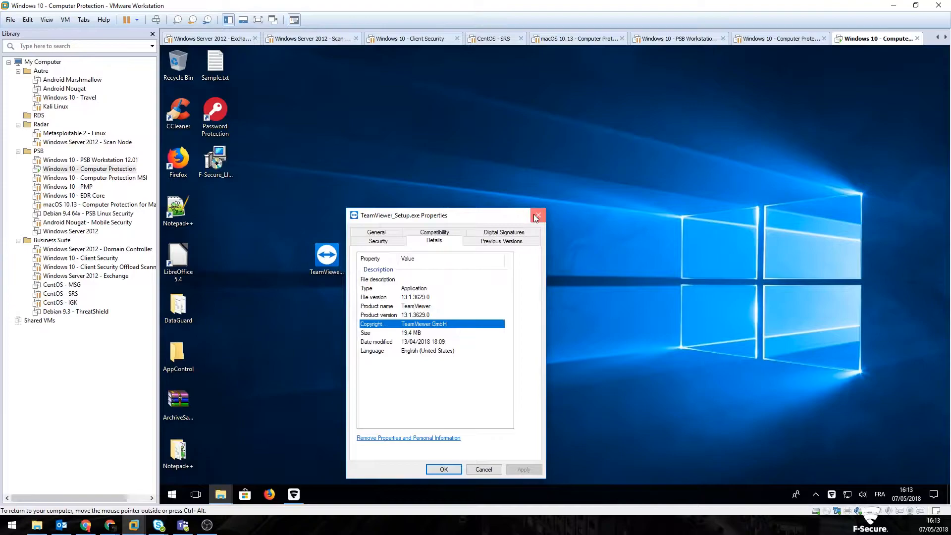
{"action": "left_click", "coordinate": [538, 214]}
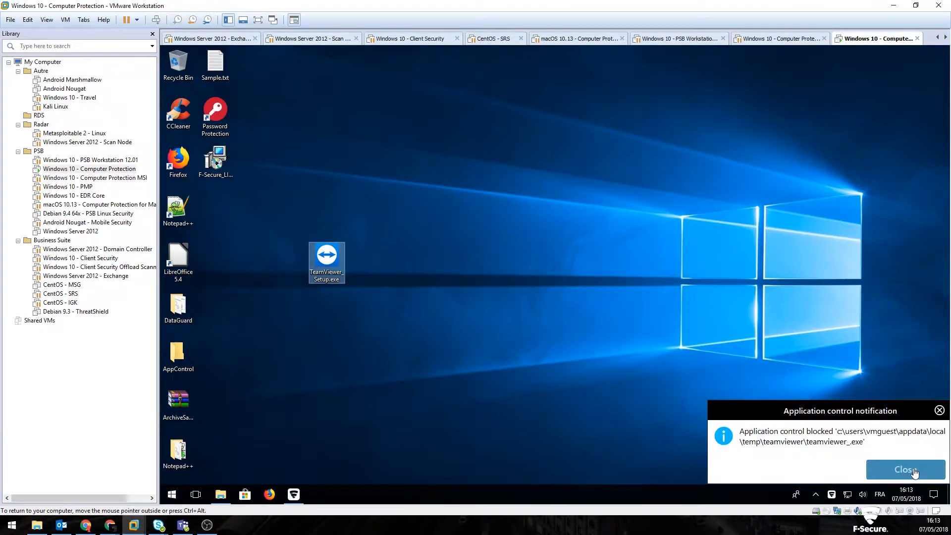
{"action": "left_click", "coordinate": [892, 473]}
In the browser portal, deactivate the TeamViewer Copyright rule, activate the TeamViewer Path rule, and save and publish the profile
{"action": "left_click", "coordinate": [92, 528]}
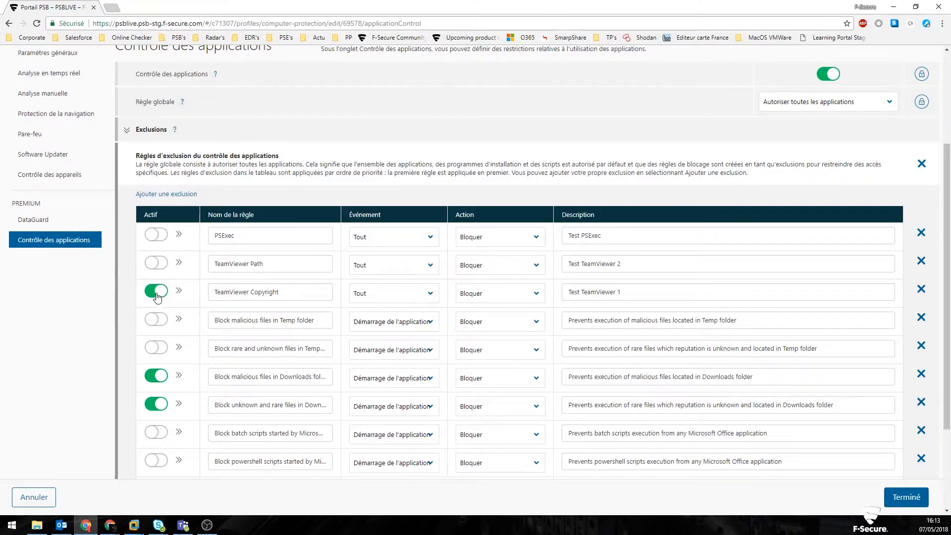
{"action": "left_click", "coordinate": [157, 294]}
{"action": "left_click", "coordinate": [179, 263]}
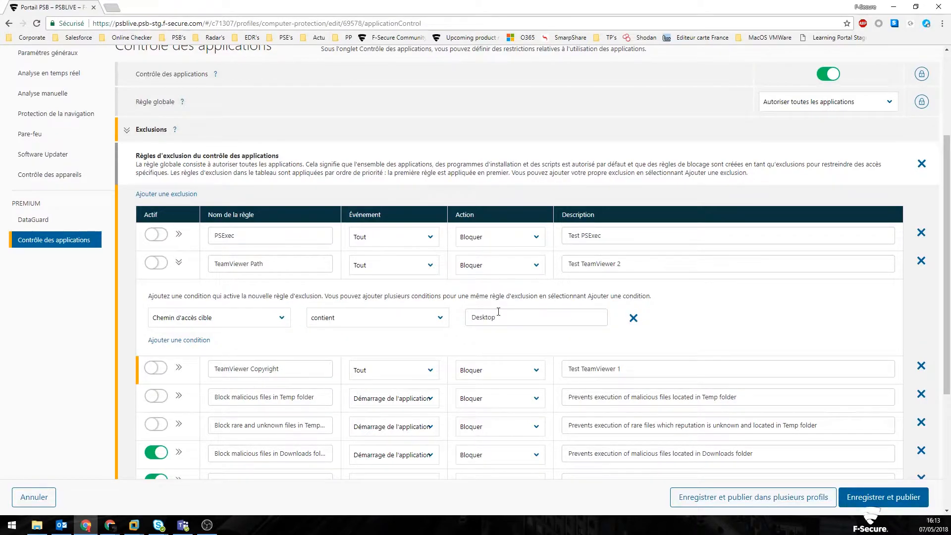
{"action": "left_click_drag", "start_coordinate": [506, 315], "coordinate": [461, 325]}
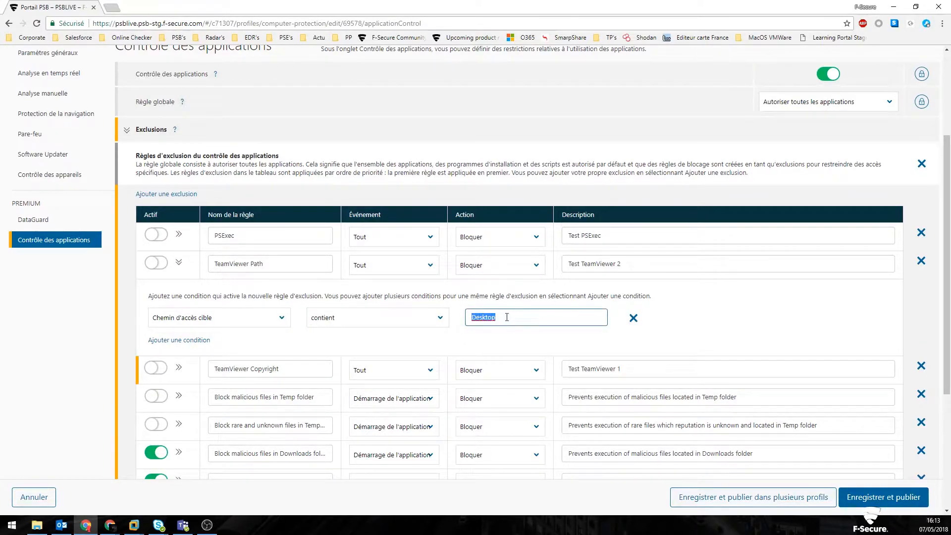
{"action": "left_click", "coordinate": [166, 264]}
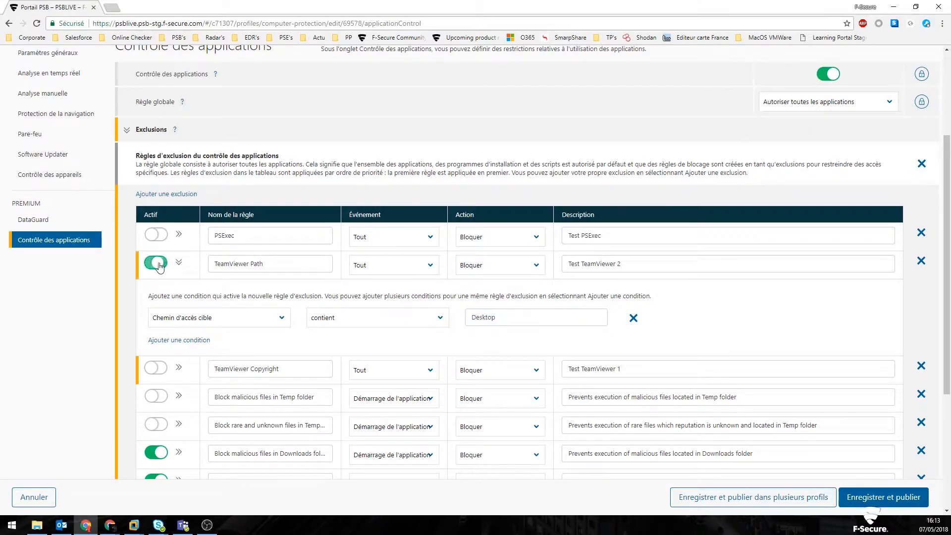
{"action": "left_click", "coordinate": [872, 497]}
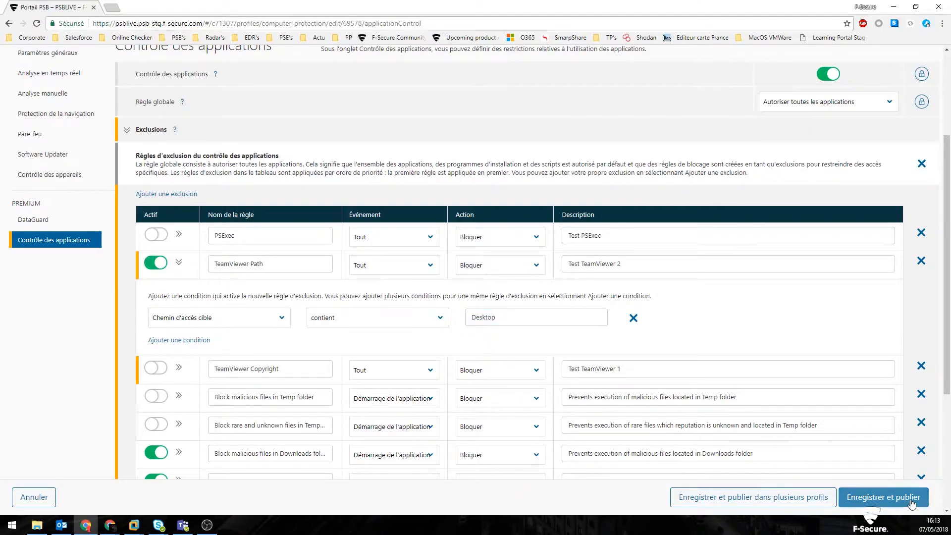
Return to the virtual machine and try to launch TeamViewer_Setup.exe from the desktop, dismissing any resulting dialog
{"action": "left_click", "coordinate": [901, 8]}
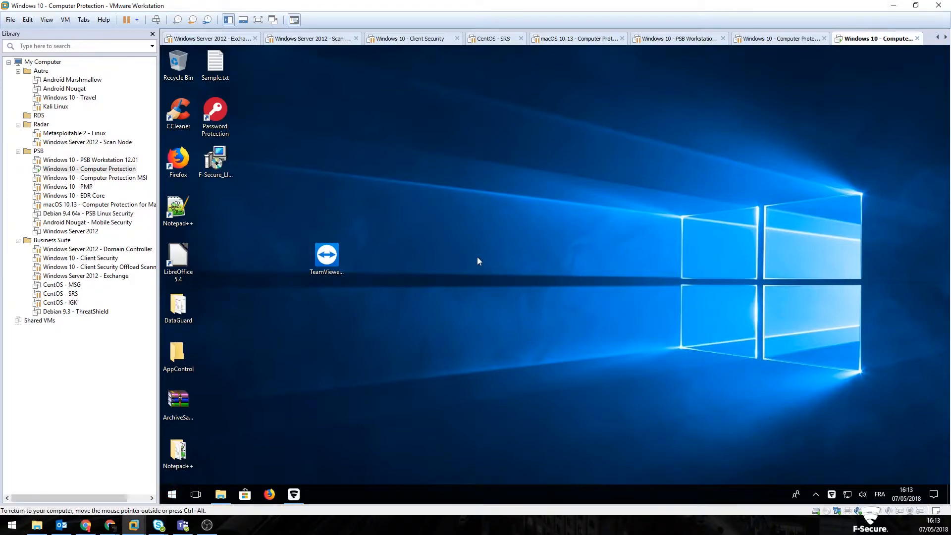
{"action": "left_click", "coordinate": [317, 275]}
{"action": "double_click", "coordinate": [325, 263]}
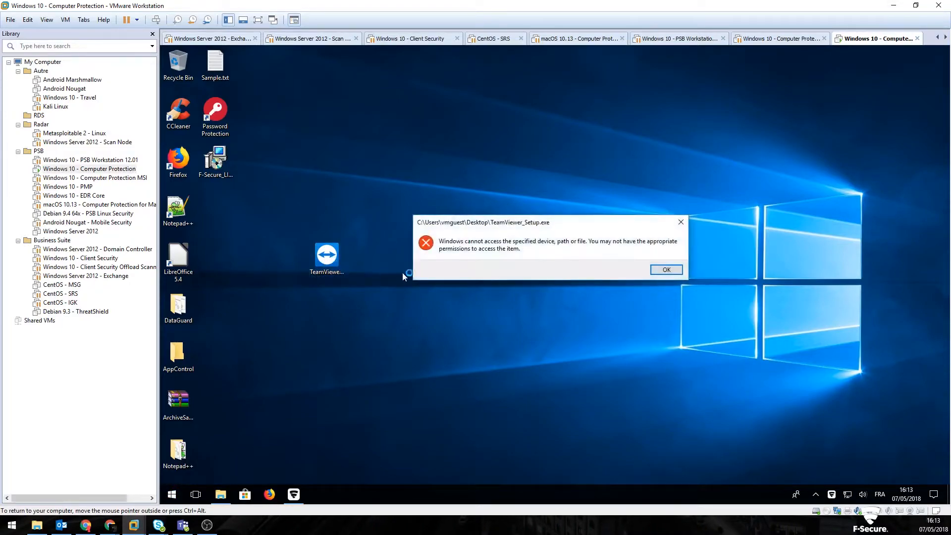
{"action": "key", "text": "Return"}
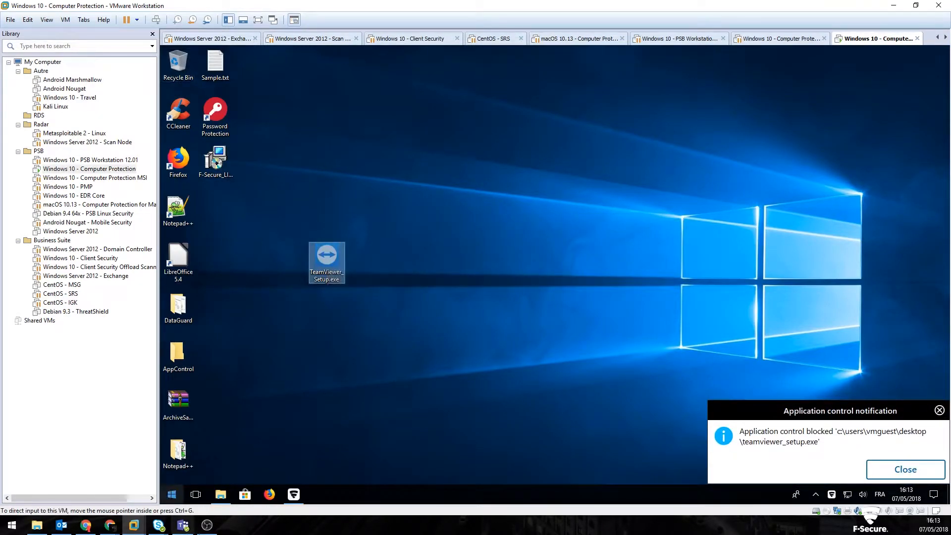
Move TeamViewer_Setup.exe from the desktop into the Unprotected folder on Local Disk (C:)
{"action": "left_click", "coordinate": [221, 494]}
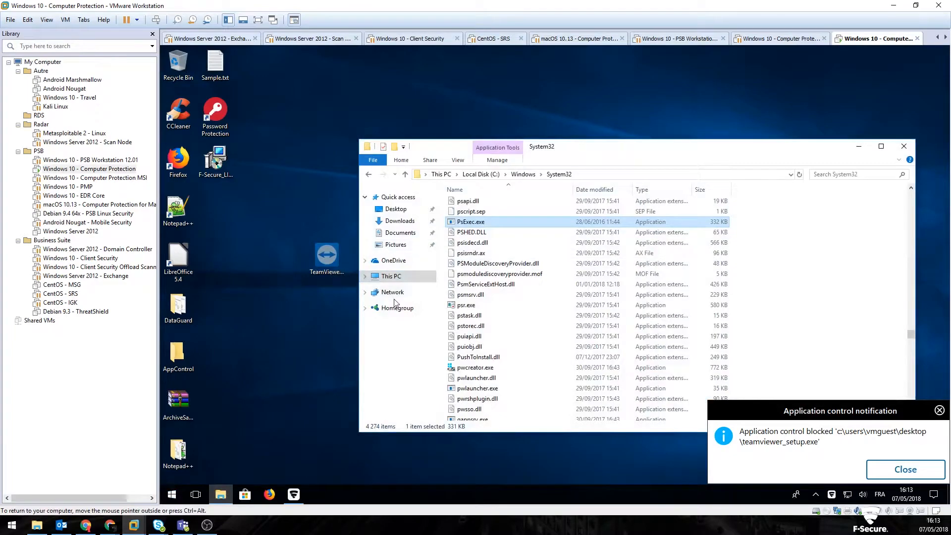
{"action": "left_click", "coordinate": [391, 276]}
{"action": "double_click", "coordinate": [491, 311]}
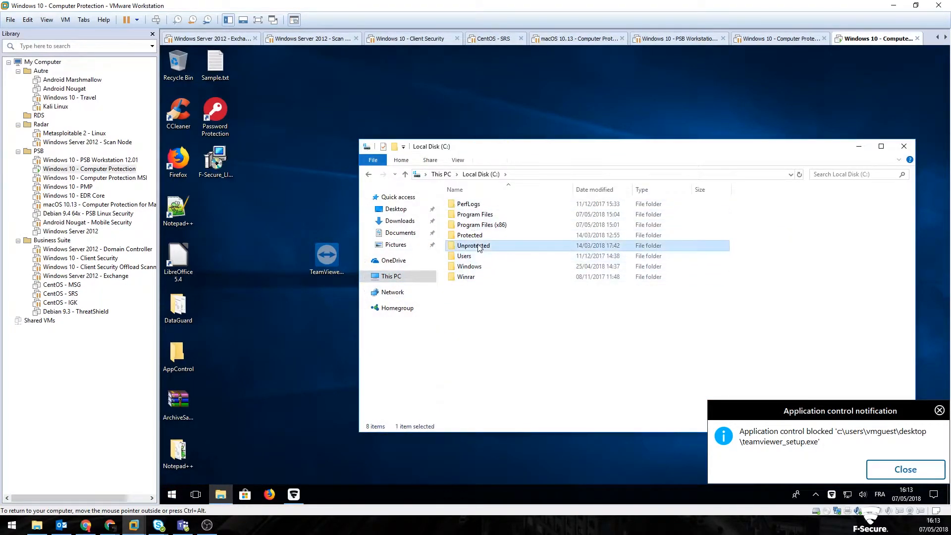
{"action": "double_click", "coordinate": [473, 245]}
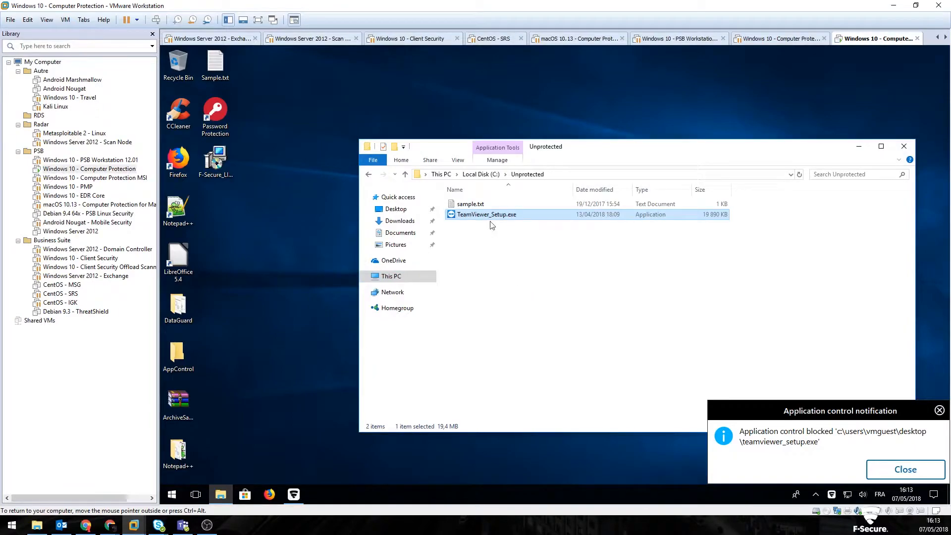
Launch TeamViewer_Setup.exe from the Unprotected folder, close its setup window, and move the file back to the desktop
{"action": "double_click", "coordinate": [492, 216]}
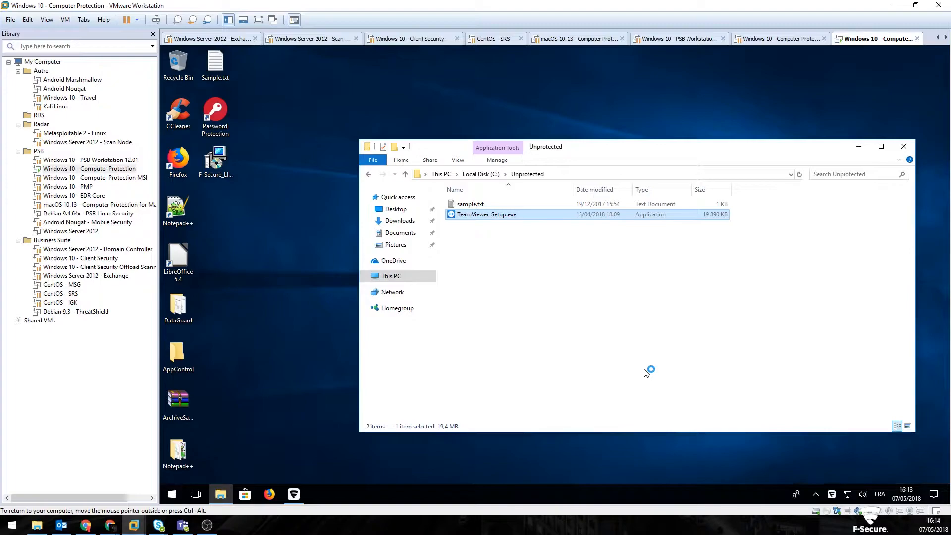
{"action": "left_click", "coordinate": [676, 163]}
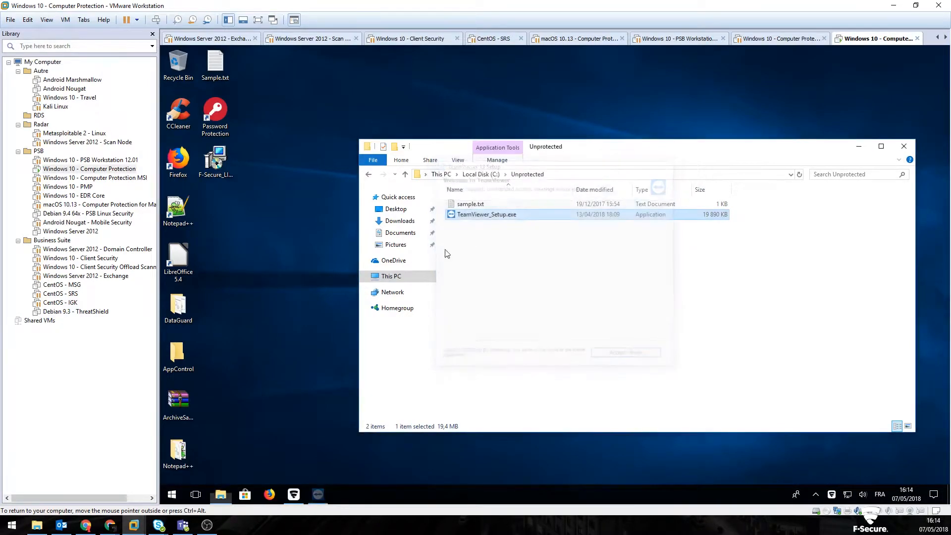
{"action": "left_click", "coordinate": [299, 236]}
{"action": "key", "text": "ctrl+v"}
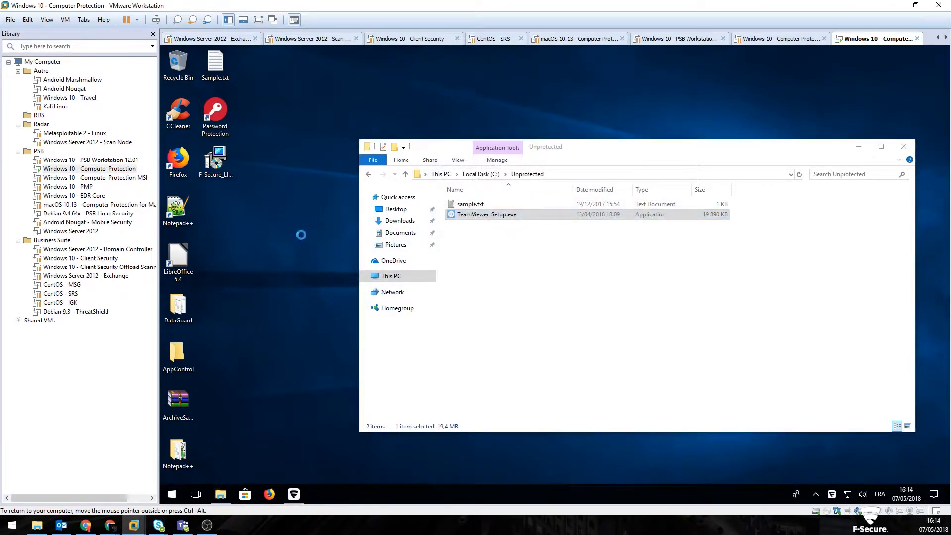
In the browser portal, expand the PSExec exclusion rule and examine its target product name condition
{"action": "left_click", "coordinate": [86, 525]}
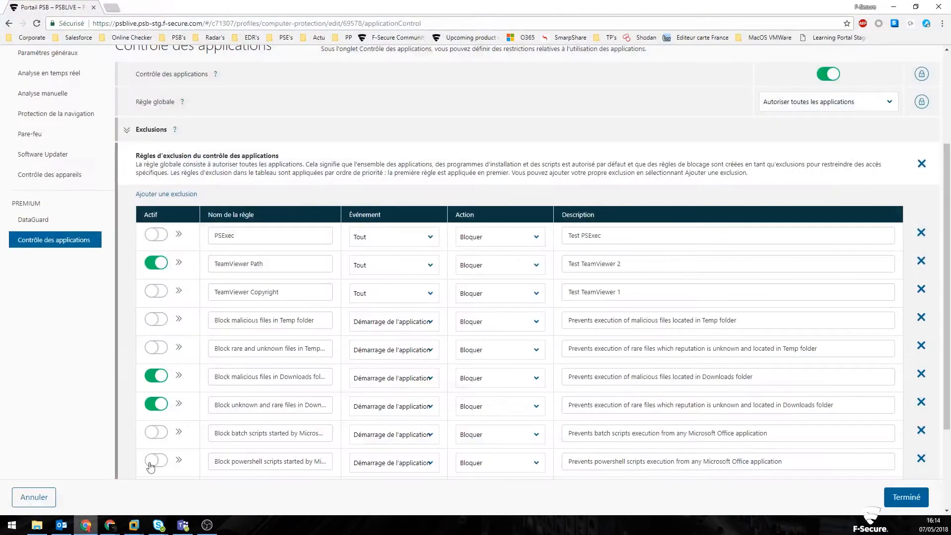
{"action": "left_click", "coordinate": [178, 236]}
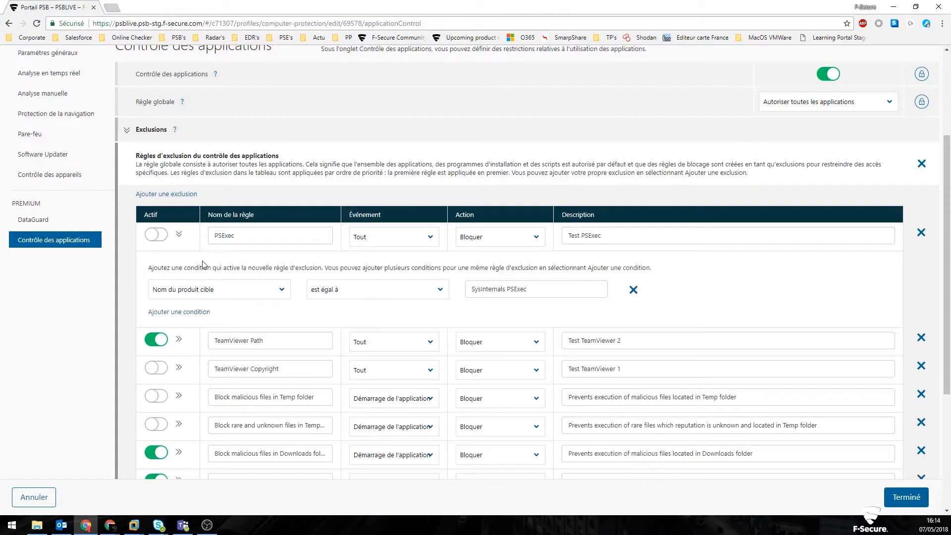
{"action": "left_click_drag", "start_coordinate": [534, 286], "coordinate": [461, 295]}
{"action": "left_click", "coordinate": [492, 289]}
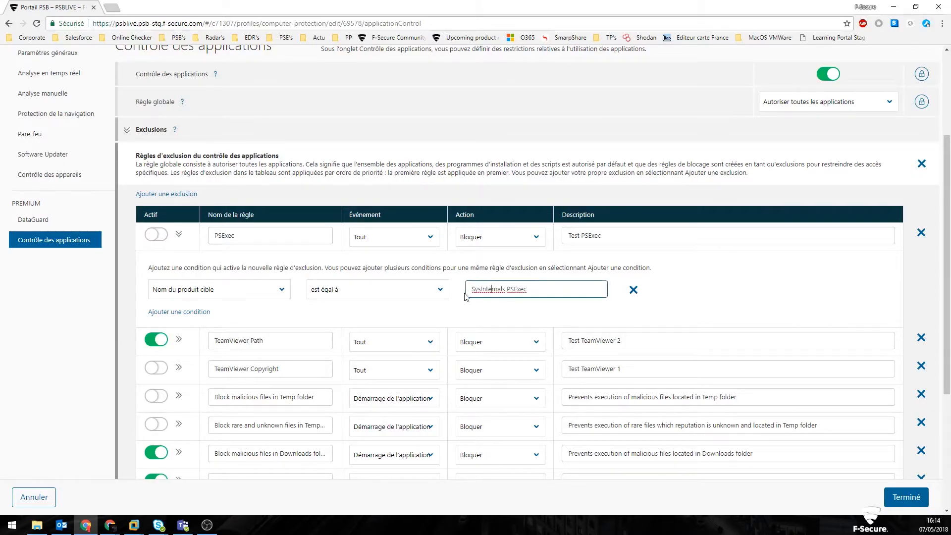
In the virtual machine, locate psexec in the C:\Windows\System32 folder
{"action": "left_click", "coordinate": [892, 7]}
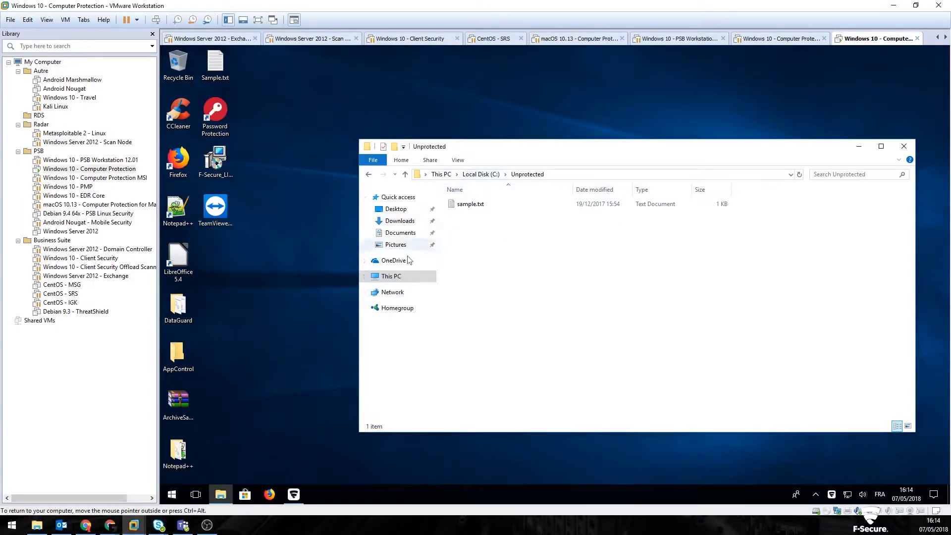
{"action": "left_click", "coordinate": [405, 277]}
{"action": "double_click", "coordinate": [499, 322]}
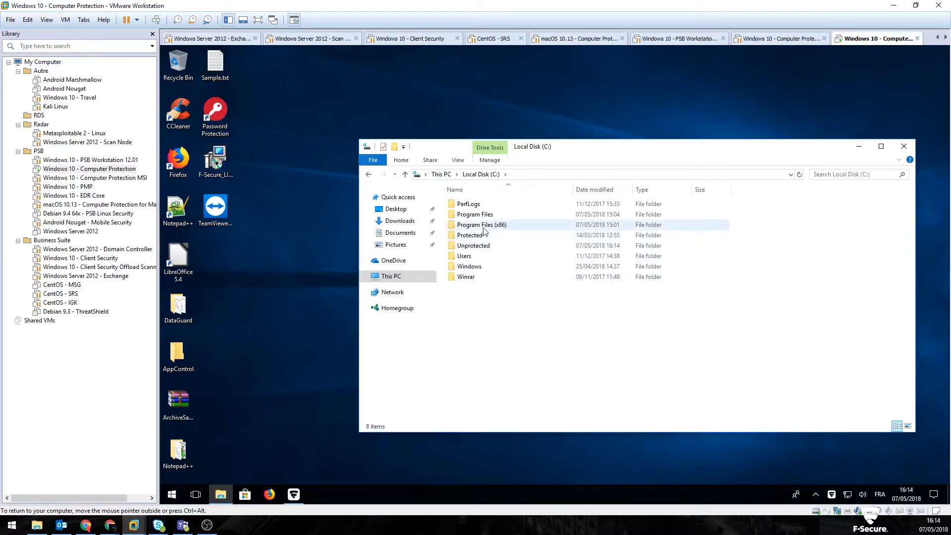
{"action": "double_click", "coordinate": [470, 266]}
{"action": "key", "text": "s"}
{"action": "left_click_drag", "start_coordinate": [472, 303], "coordinate": [476, 368]}
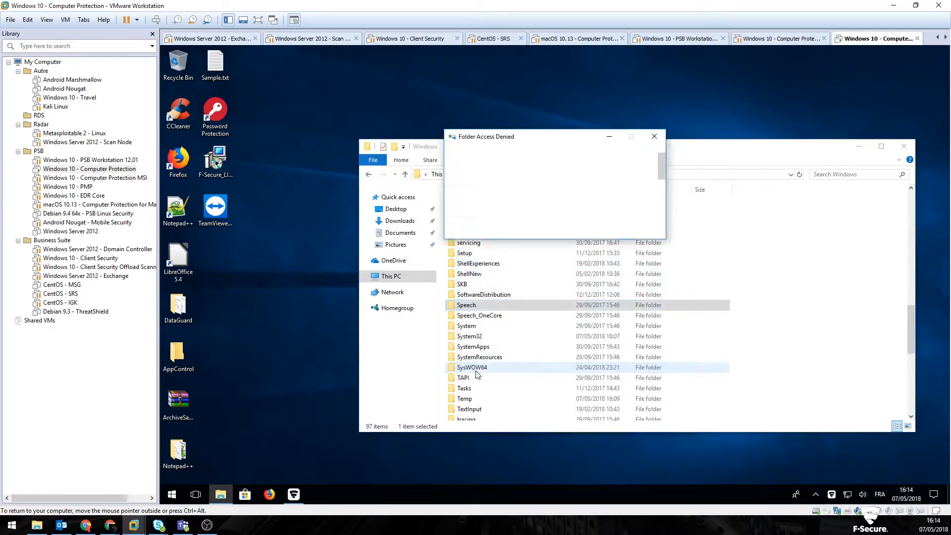
{"action": "left_click", "coordinate": [629, 202]}
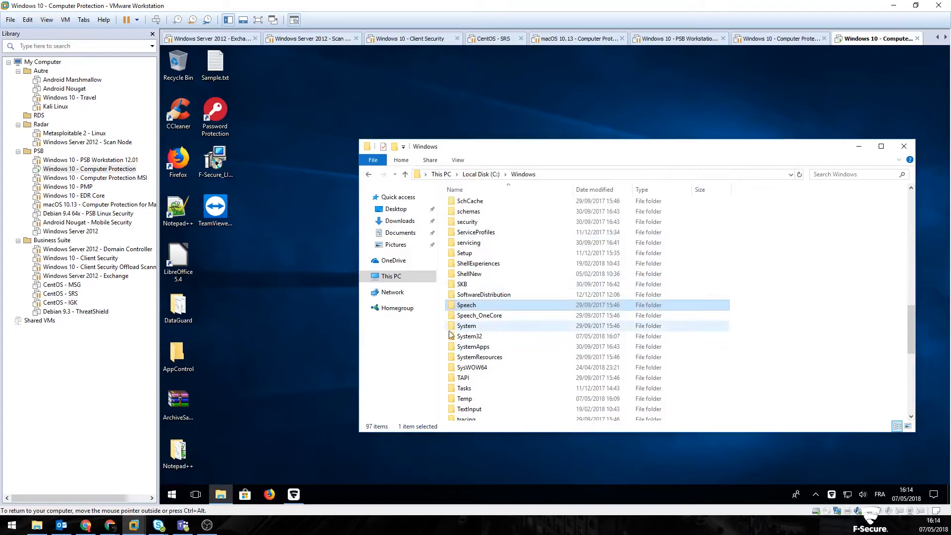
{"action": "double_click", "coordinate": [470, 336]}
{"action": "left_click", "coordinate": [495, 287]}
{"action": "type", "text": "psexec"}
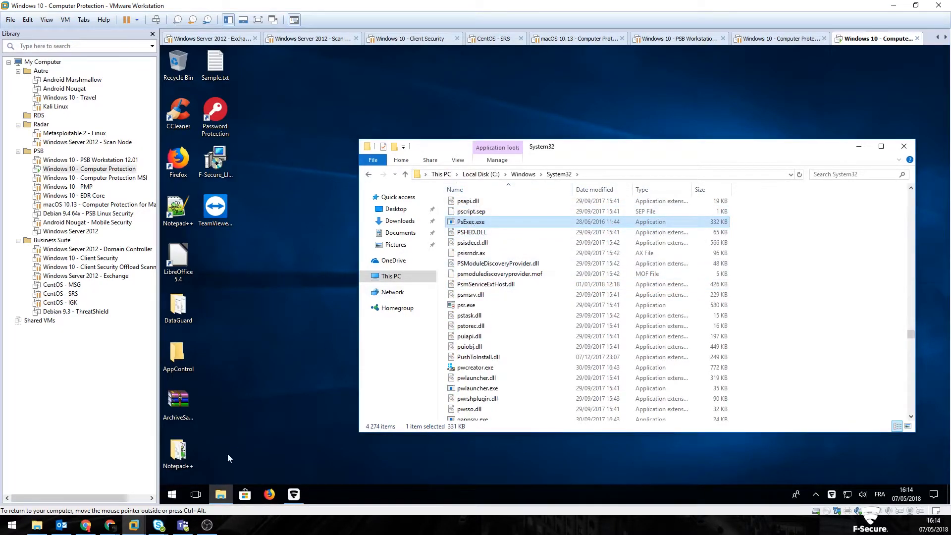
Search the virtual machine's Windows for cmd and open the Command Prompt
{"action": "left_click", "coordinate": [247, 437]}
{"action": "key", "text": "super"}
{"action": "type", "text": "md"}
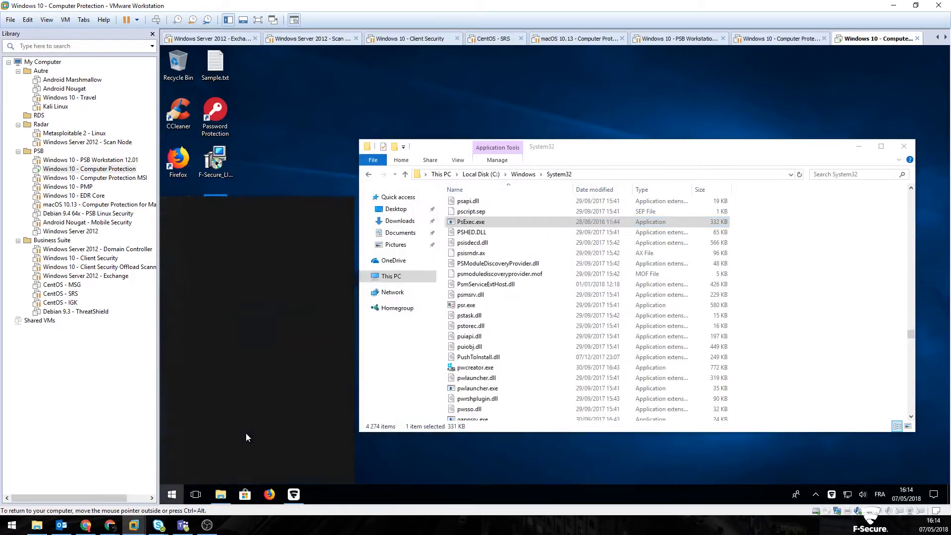
{"action": "key", "text": "BackSpace"}
{"action": "type", "text": "cmd"}
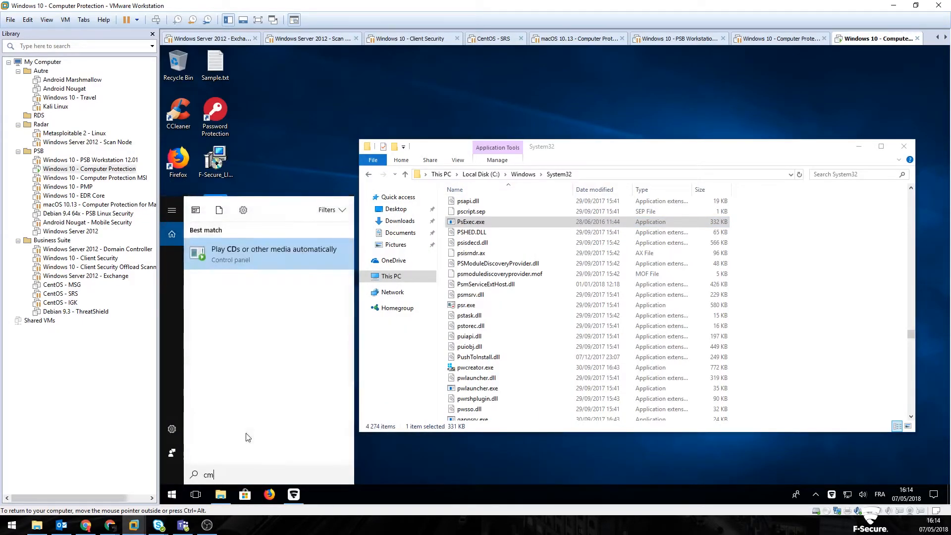
{"action": "key", "text": "Return"}
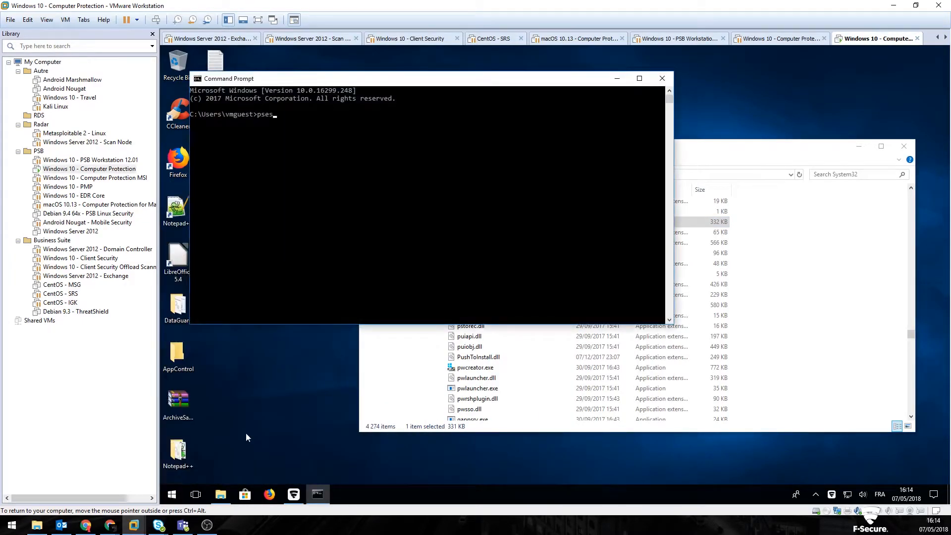
Run psexec -? in the Command Prompt and review the beginning of its help output
{"action": "type", "text": "psexec -?"}
{"action": "key", "text": "Return"}
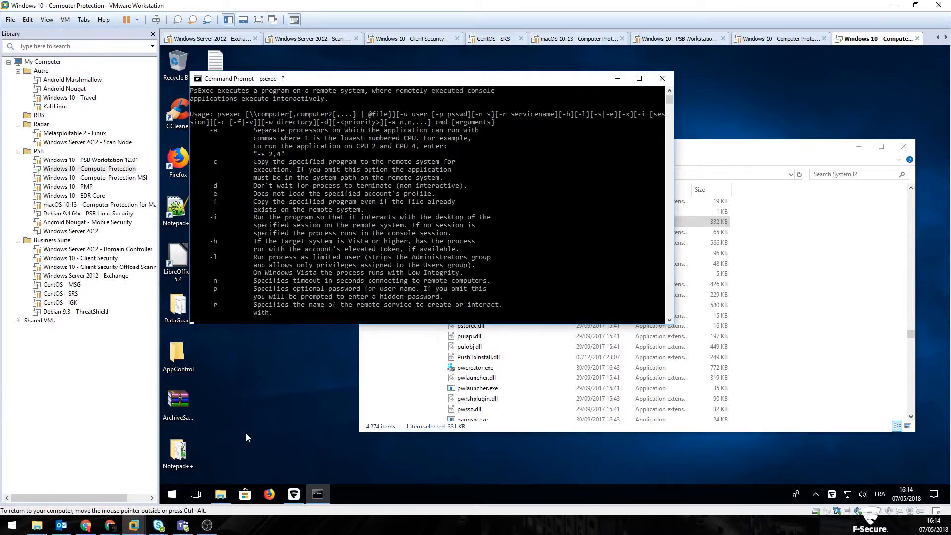
{"action": "scroll", "coordinate": [343, 173], "scroll_direction": "up", "scroll_amount": 15}
{"action": "scroll", "coordinate": [343, 175], "scroll_direction": "up", "scroll_amount": 3}
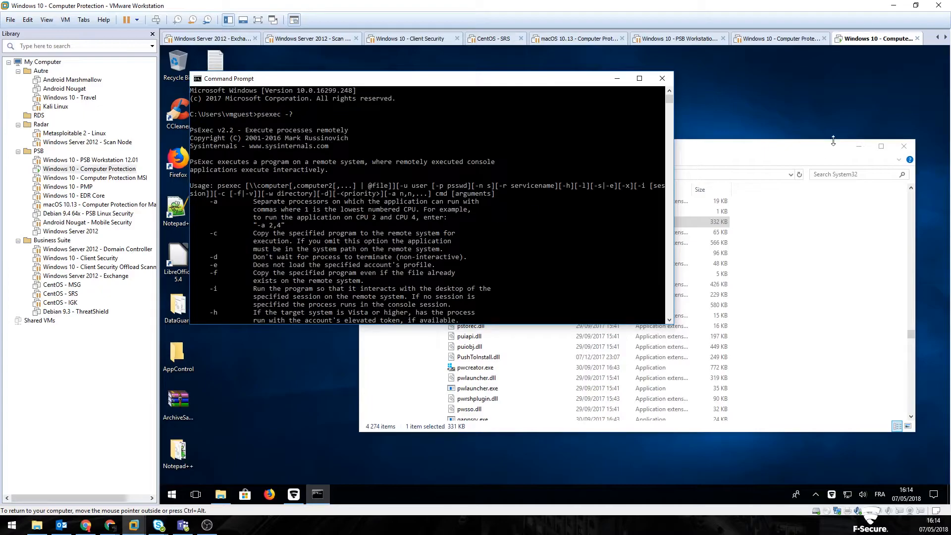
In the browser portal, activate the PSExec rule, deactivate TeamViewer Path, save and publish the profile, and return to the virtual machine
{"action": "left_click", "coordinate": [86, 525]}
{"action": "left_click", "coordinate": [158, 235]}
{"action": "left_click", "coordinate": [155, 340]}
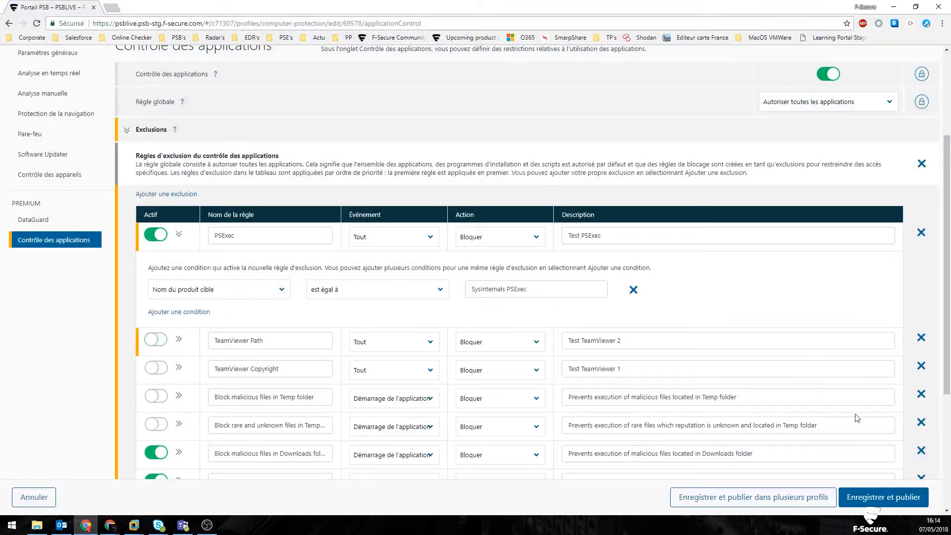
{"action": "left_click", "coordinate": [880, 496]}
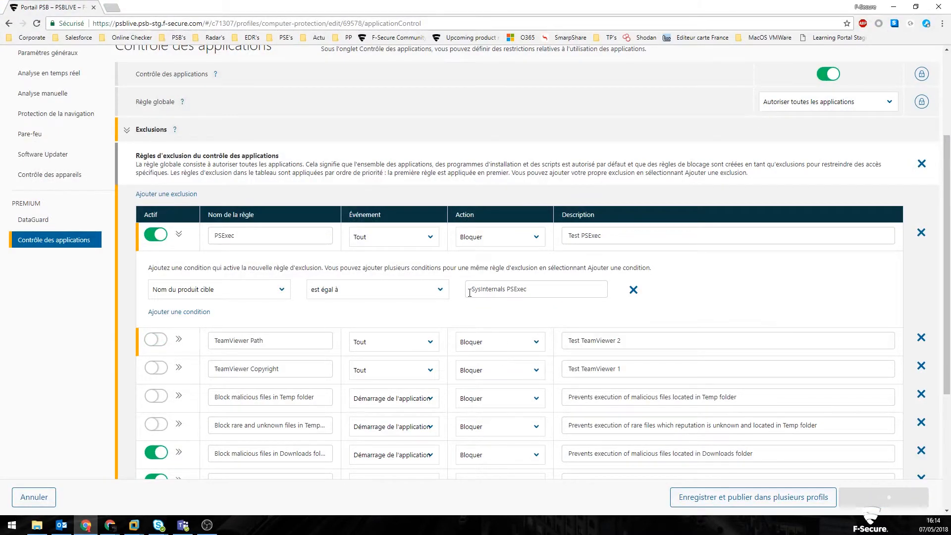
{"action": "key", "text": "alt+Tab"}
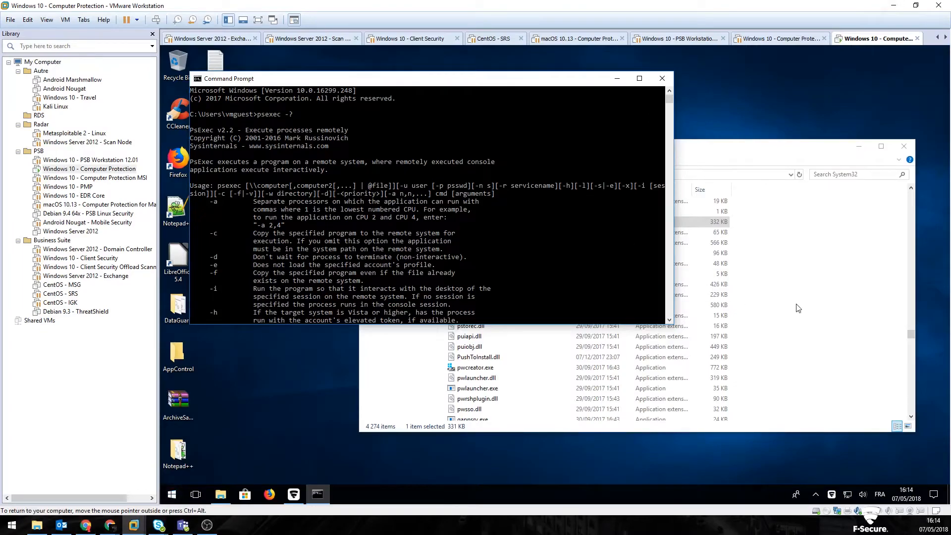
{"action": "left_click", "coordinate": [799, 308]}
{"action": "right_click", "coordinate": [484, 221]}
{"action": "left_click", "coordinate": [427, 342]}
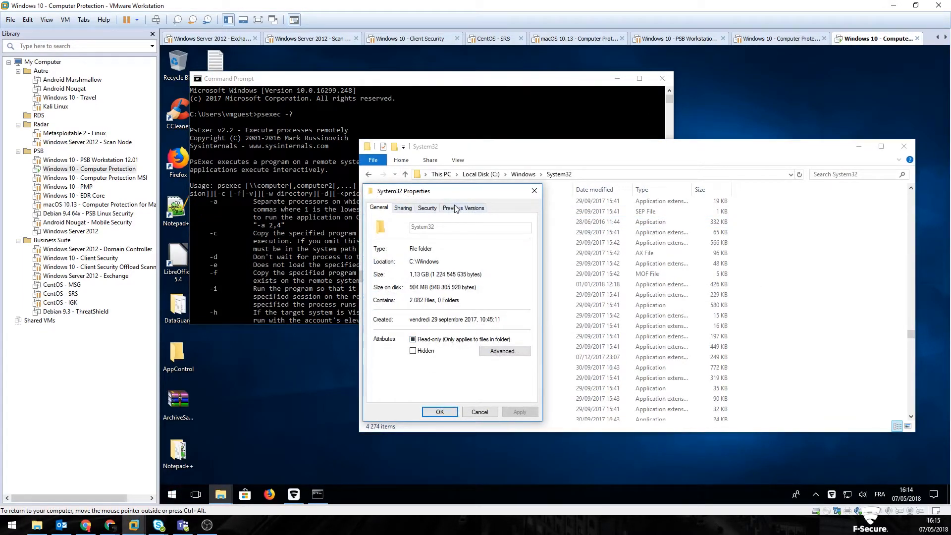
{"action": "left_click", "coordinate": [427, 208]}
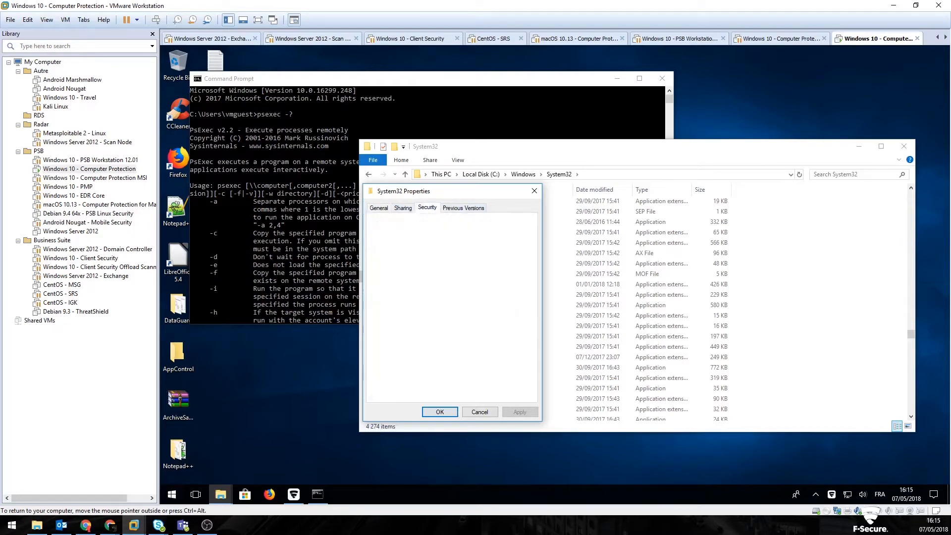
{"action": "left_click", "coordinate": [377, 208]}
{"action": "left_click", "coordinate": [532, 191]}
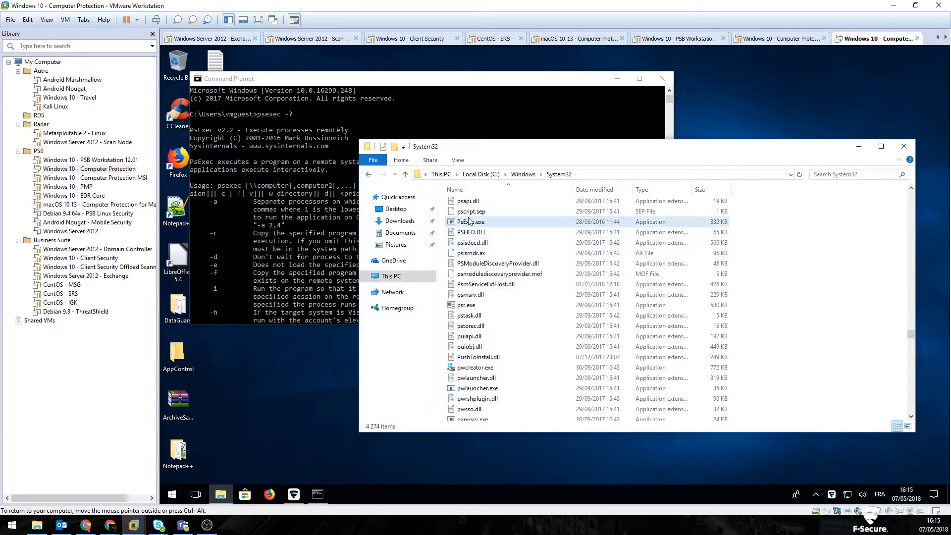
Open the properties of PsExec.exe in System32 and examine the product name in its file details
{"action": "right_click", "coordinate": [470, 221]}
{"action": "left_click", "coordinate": [385, 452]}
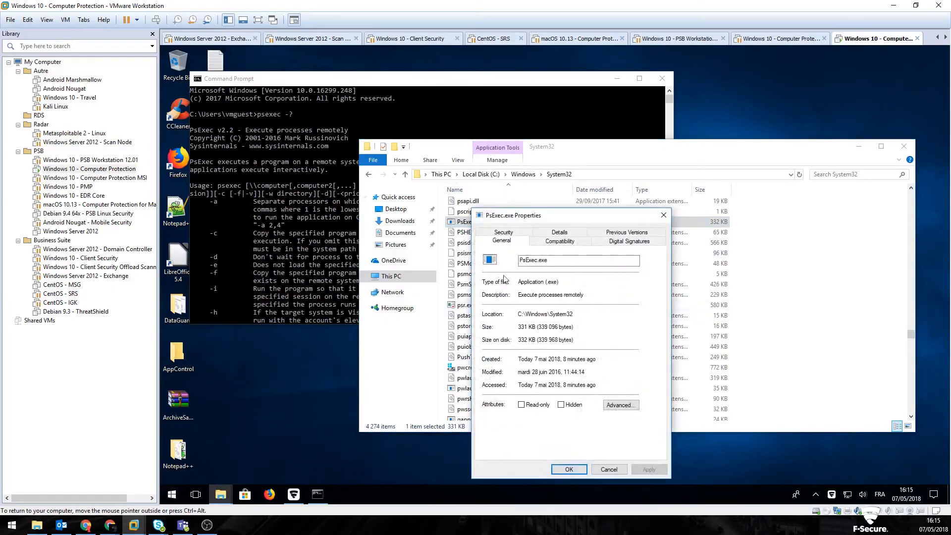
{"action": "left_click", "coordinate": [560, 234]}
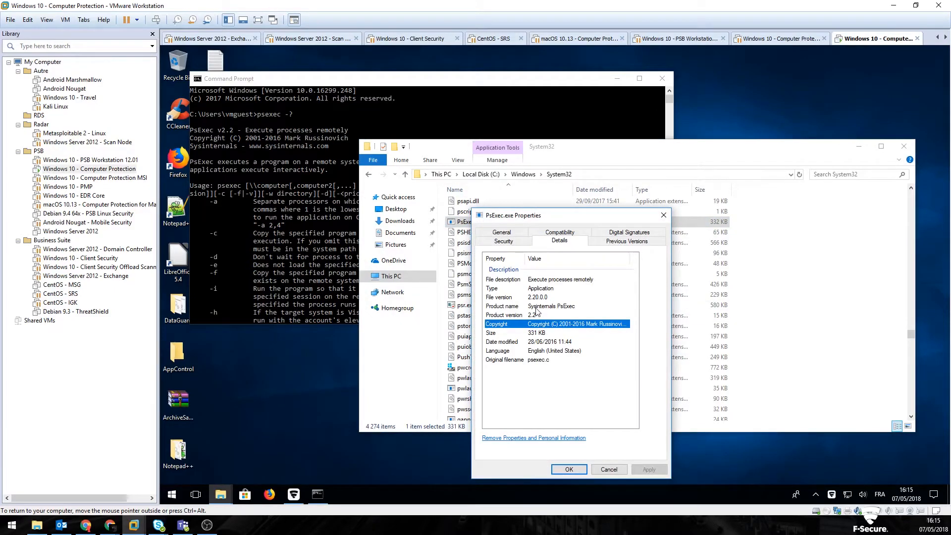
Run psexec -? again in the Command Prompt to test the PSExec rule, and dismiss the application control notification
{"action": "left_click", "coordinate": [301, 291]}
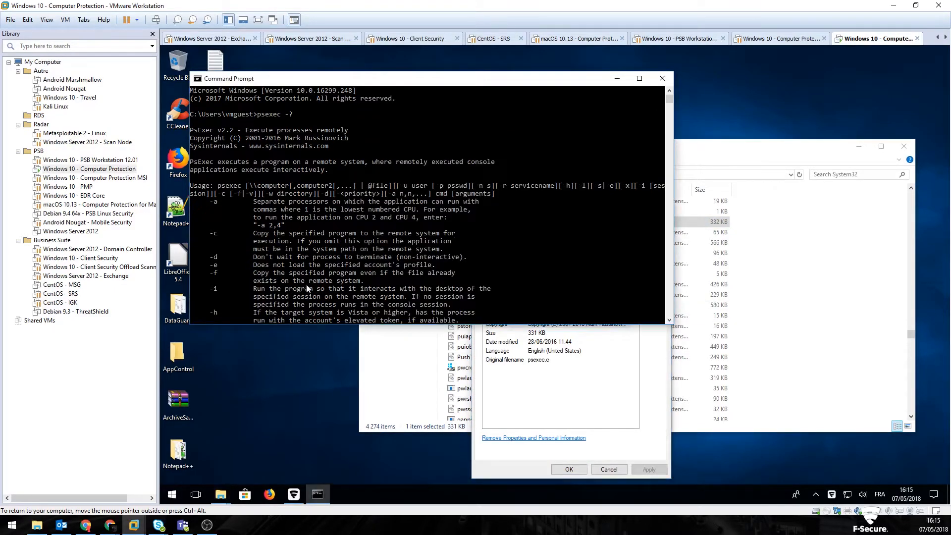
{"action": "key", "text": "Up"}
{"action": "key", "text": "Return"}
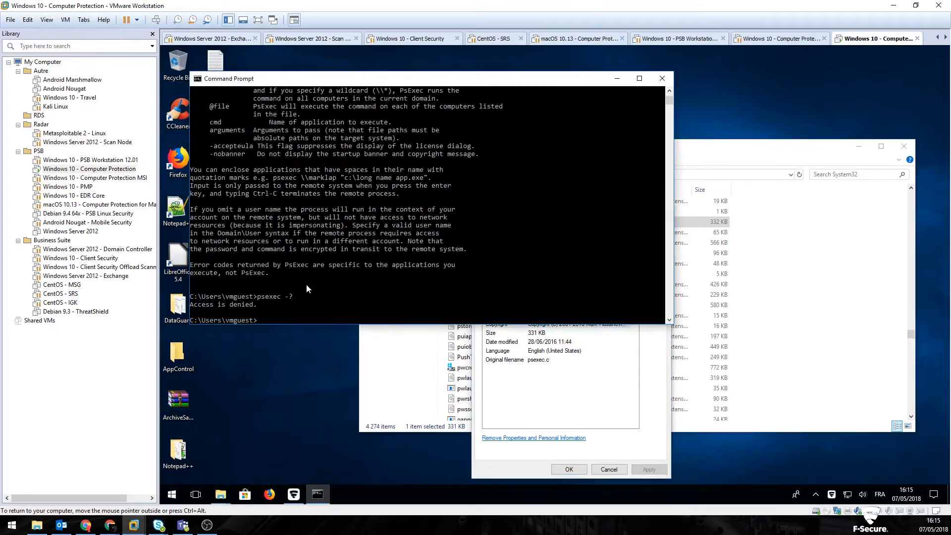
{"action": "left_click", "coordinate": [881, 470]}
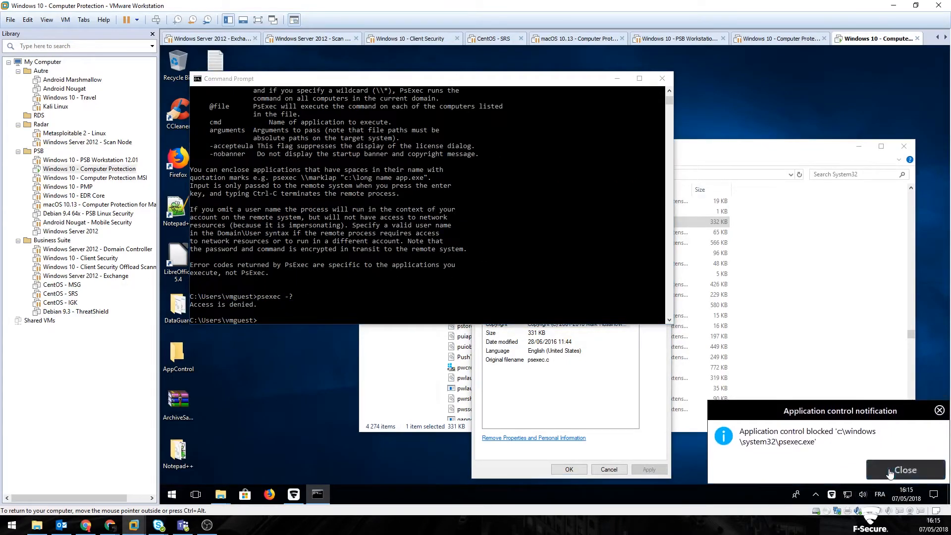
Open the recent events in F-Secure Computer Protection and expand the three application control entries to examine their paths and rule names
{"action": "left_click", "coordinate": [832, 495]}
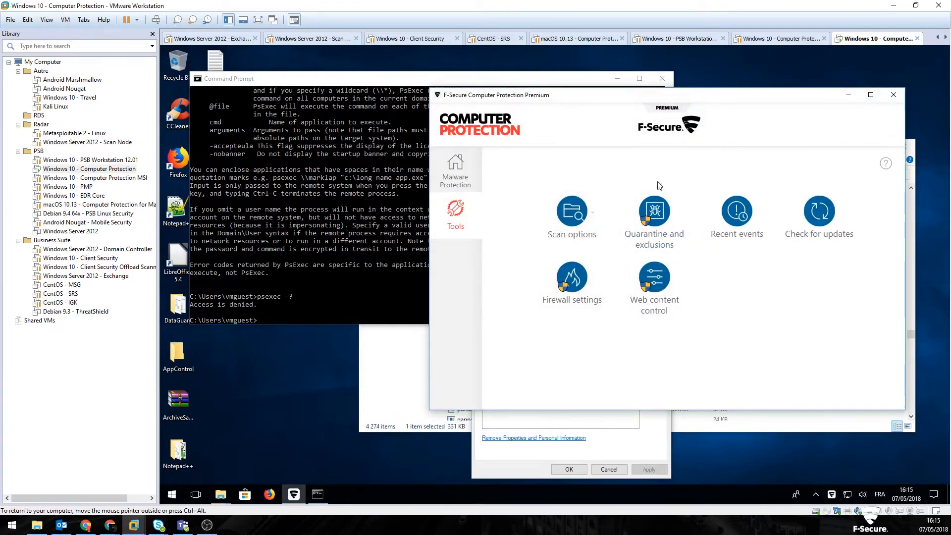
{"action": "left_click", "coordinate": [737, 214]}
{"action": "left_click", "coordinate": [330, 191]}
{"action": "left_click", "coordinate": [330, 180]}
{"action": "left_click", "coordinate": [330, 171]}
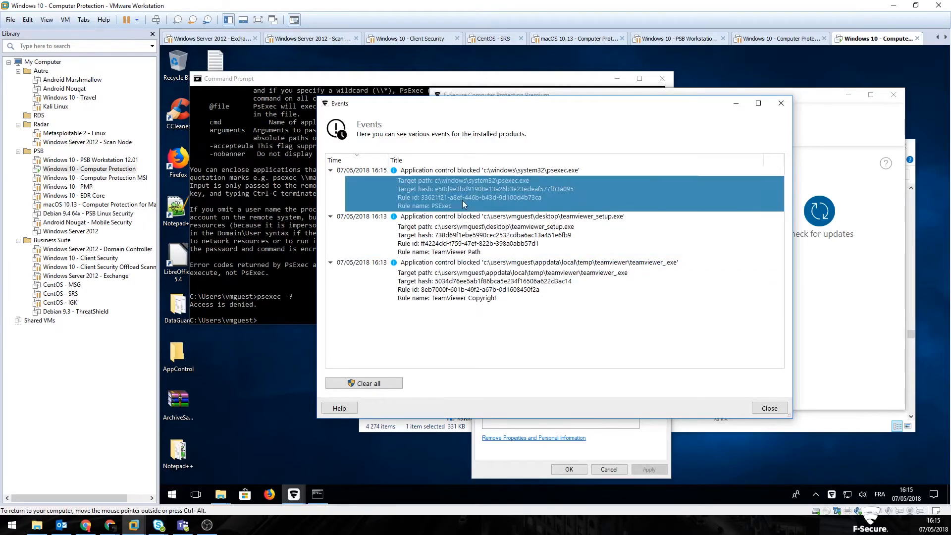
In the browser portal, close the profile editor and open the details of the WIN-W10-WKS device
{"action": "left_click", "coordinate": [86, 525]}
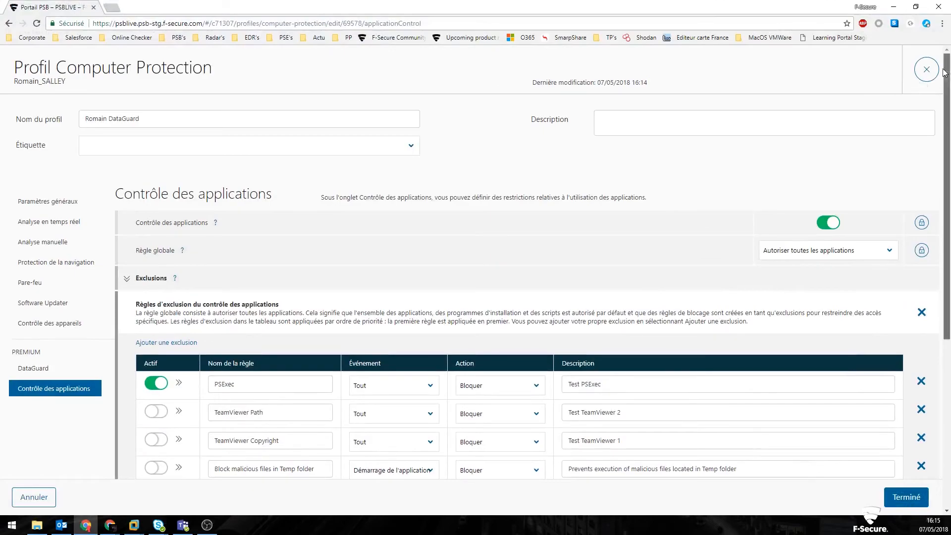
{"action": "left_click", "coordinate": [926, 69]}
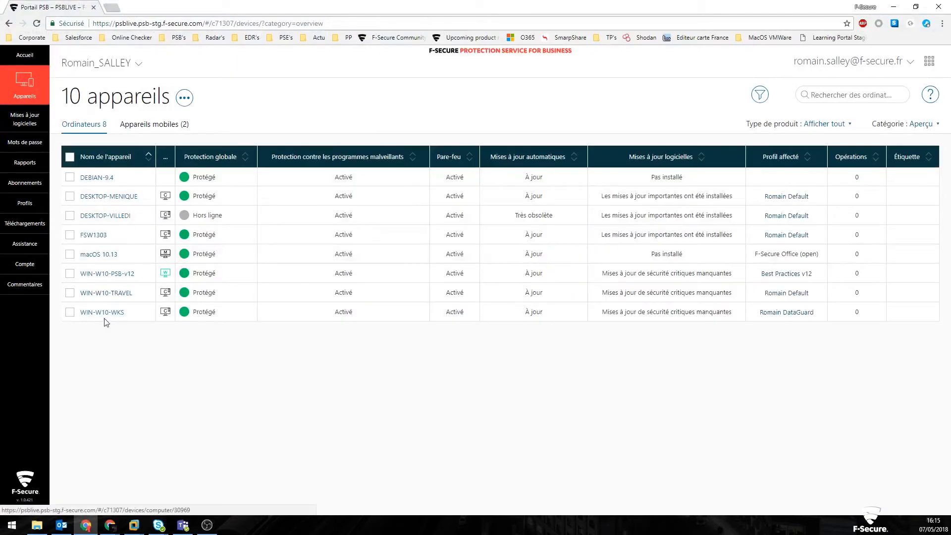
{"action": "left_click", "coordinate": [113, 312]}
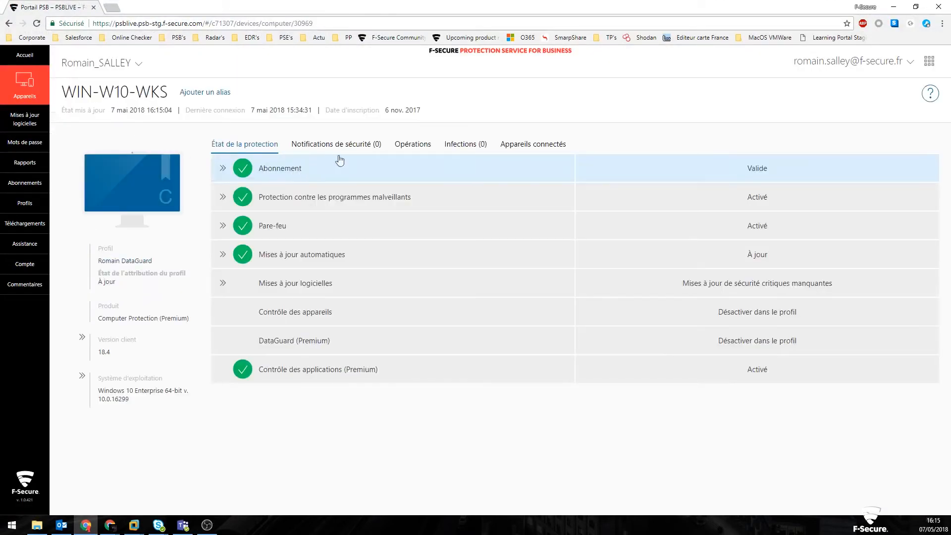
Expand the blocked applications in the device's security notifications and examine the TeamViewer entries
{"action": "left_click", "coordinate": [331, 144]}
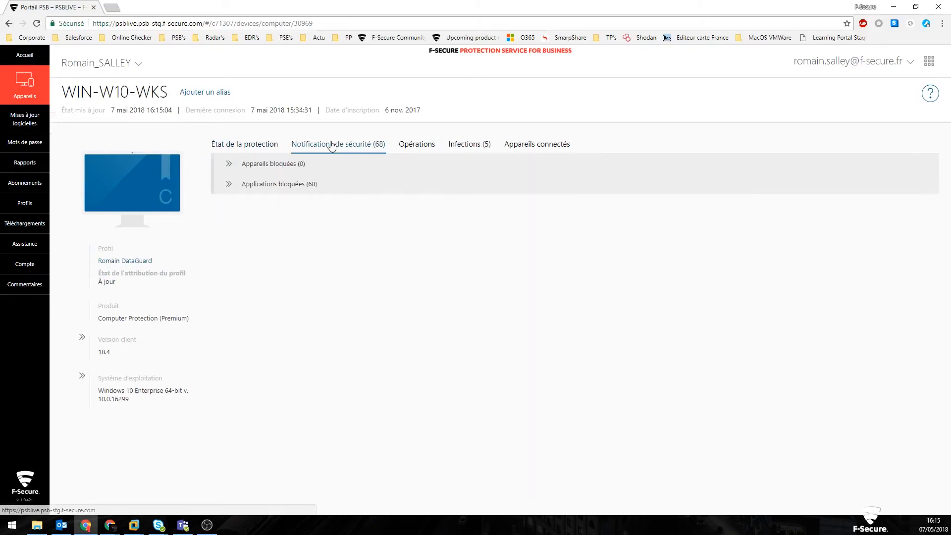
{"action": "left_click", "coordinate": [223, 191]}
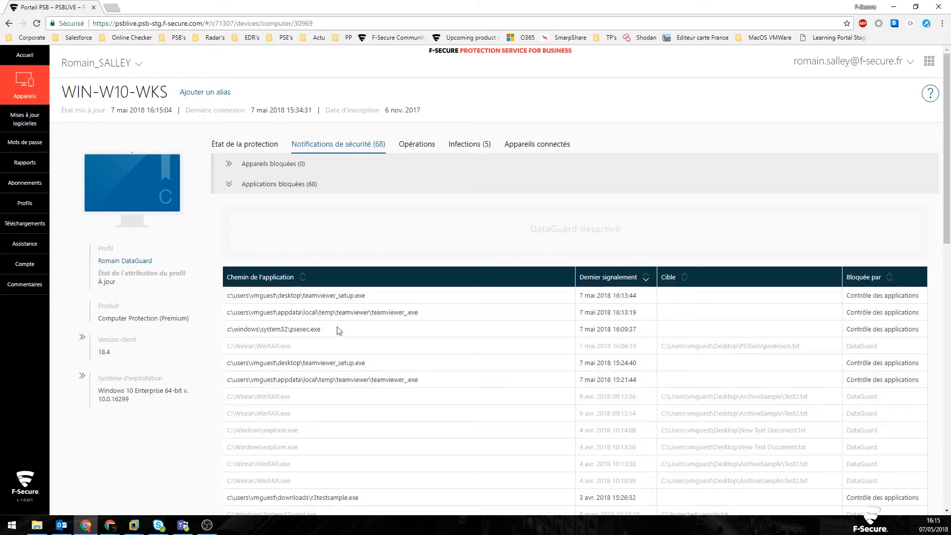
{"action": "left_click_drag", "start_coordinate": [398, 300], "coordinate": [320, 296]}
{"action": "left_click_drag", "start_coordinate": [420, 312], "coordinate": [358, 312]}
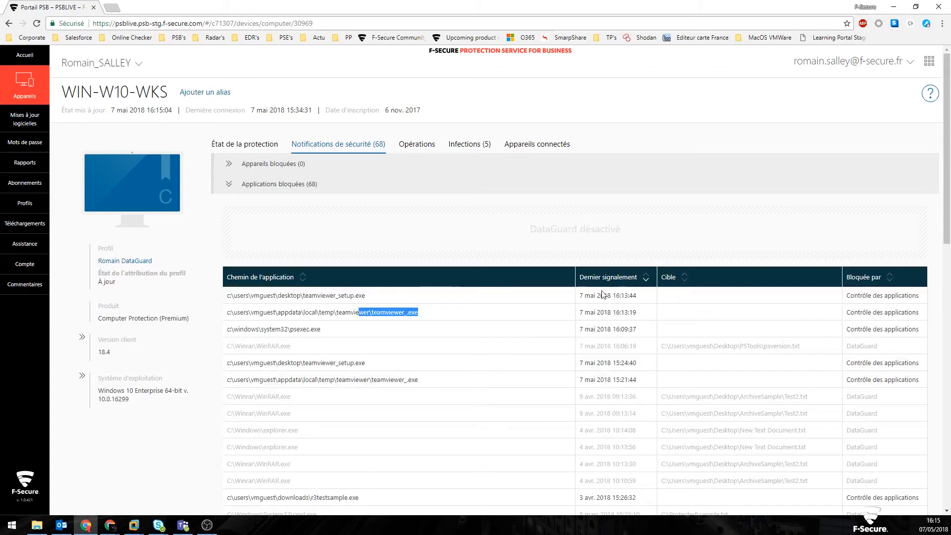